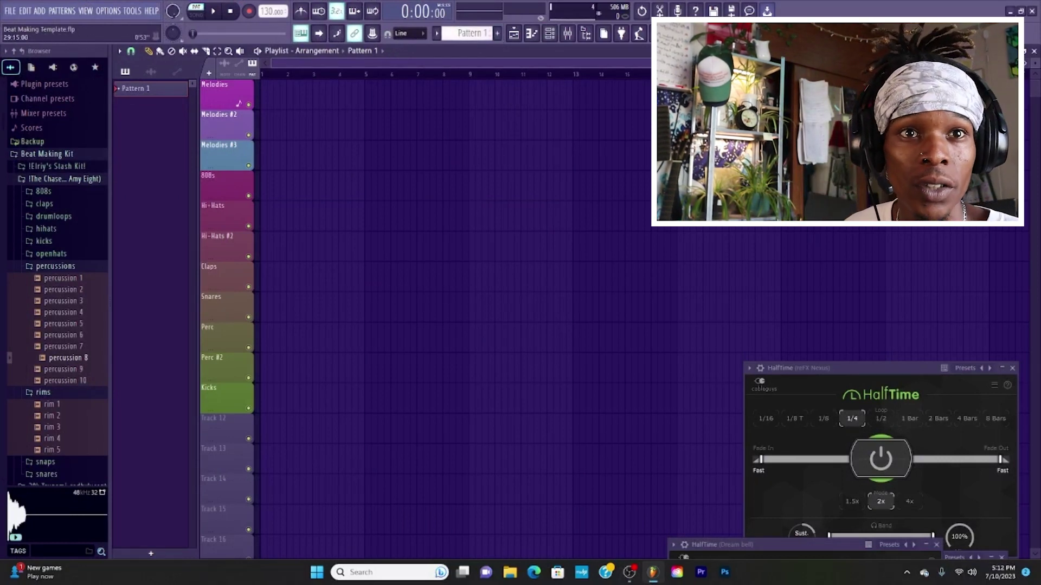
- Place Patterns 1 to 5 at bar 1 on the Melodies, Melodies #2, Melodies #3, 808s and Hi-Hats tracks respectively
{"action": "scroll", "coordinate": [455, 315], "scroll_direction": "up", "scroll_amount": 2}
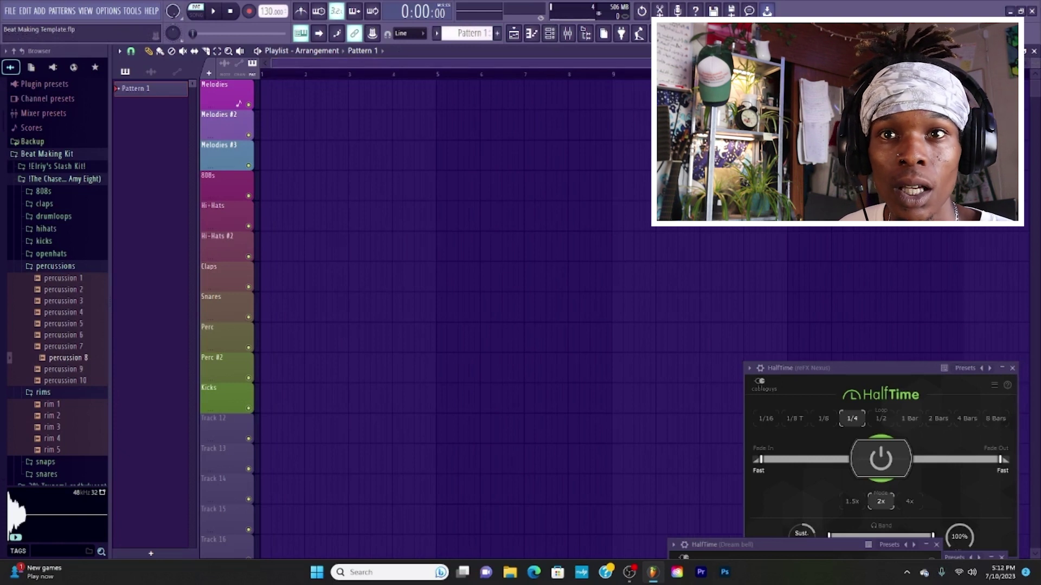
{"action": "scroll", "coordinate": [470, 33], "scroll_direction": "down", "scroll_amount": 1}
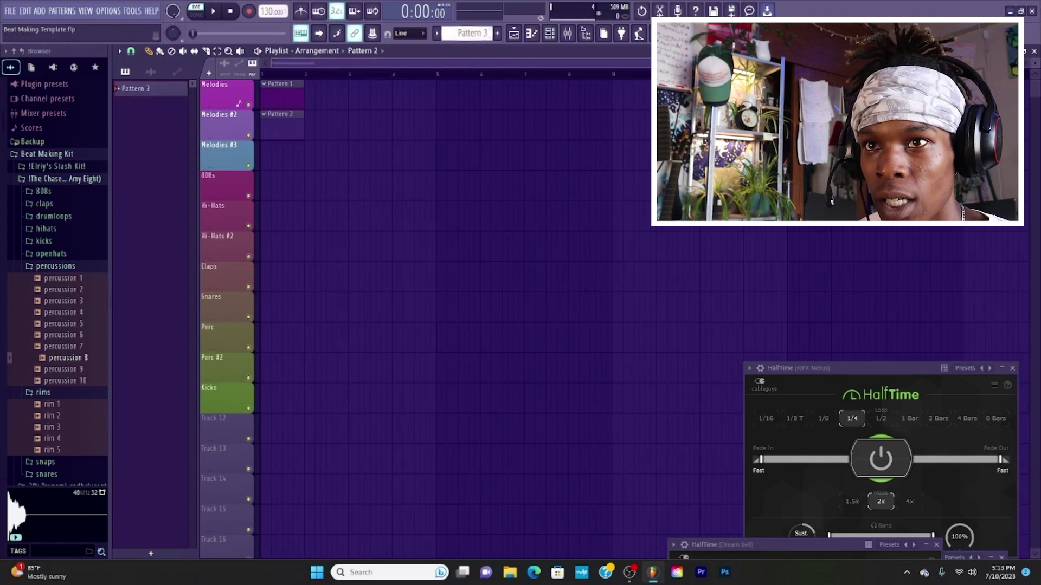
{"action": "scroll", "coordinate": [470, 33], "scroll_direction": "down", "scroll_amount": 1}
{"action": "left_click", "coordinate": [311, 185]}
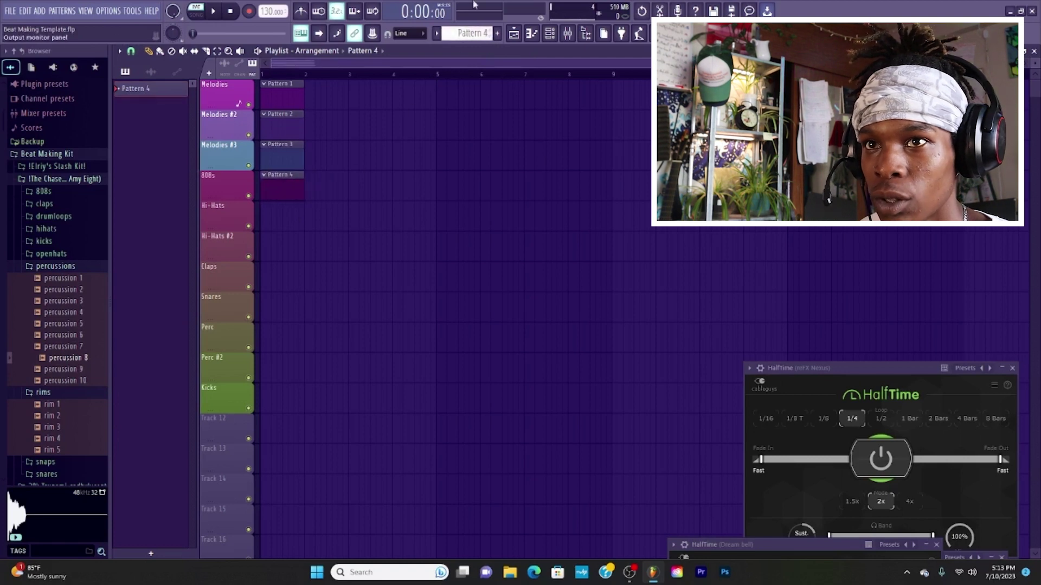
{"action": "scroll", "coordinate": [470, 33], "scroll_direction": "down", "scroll_amount": 1}
{"action": "left_click", "coordinate": [285, 215]}
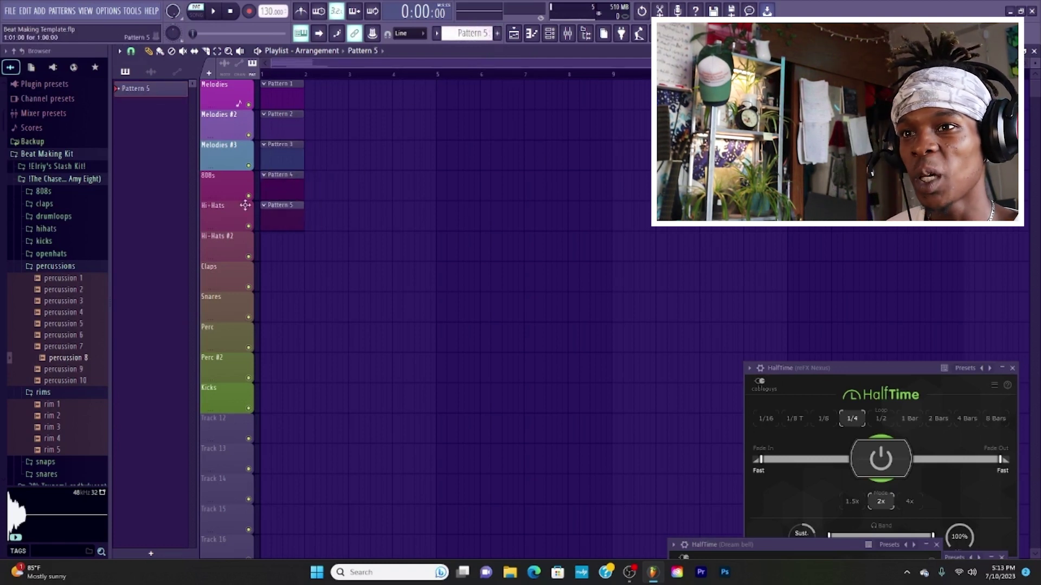
- Open the reFX Nexus instrument, browse categories including nice_keys_nexus_exp and Fantasy And Dream, and choose a preset for the chords
{"action": "left_click", "coordinate": [531, 33]}
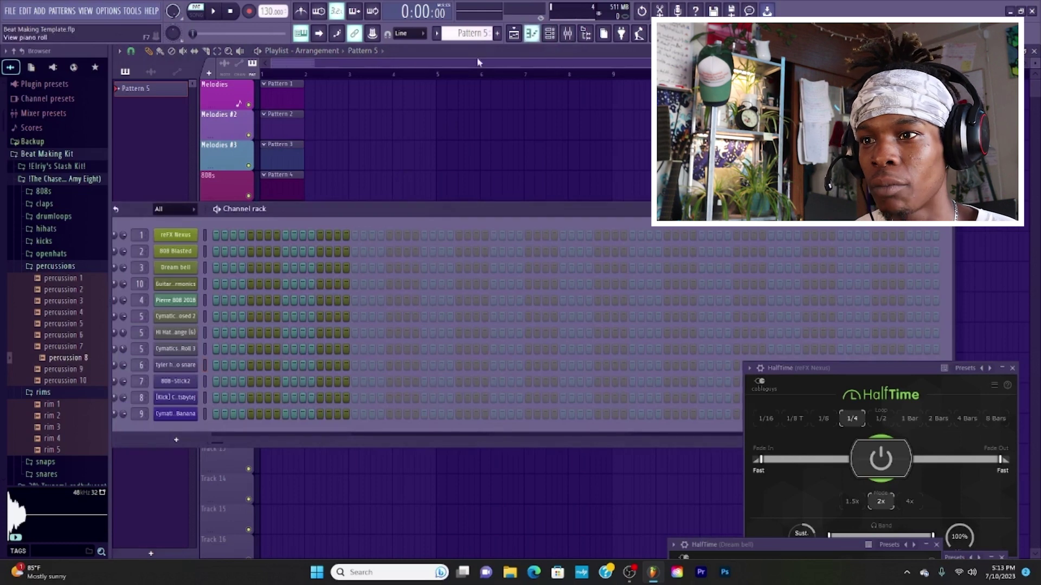
{"action": "left_click", "coordinate": [184, 236]}
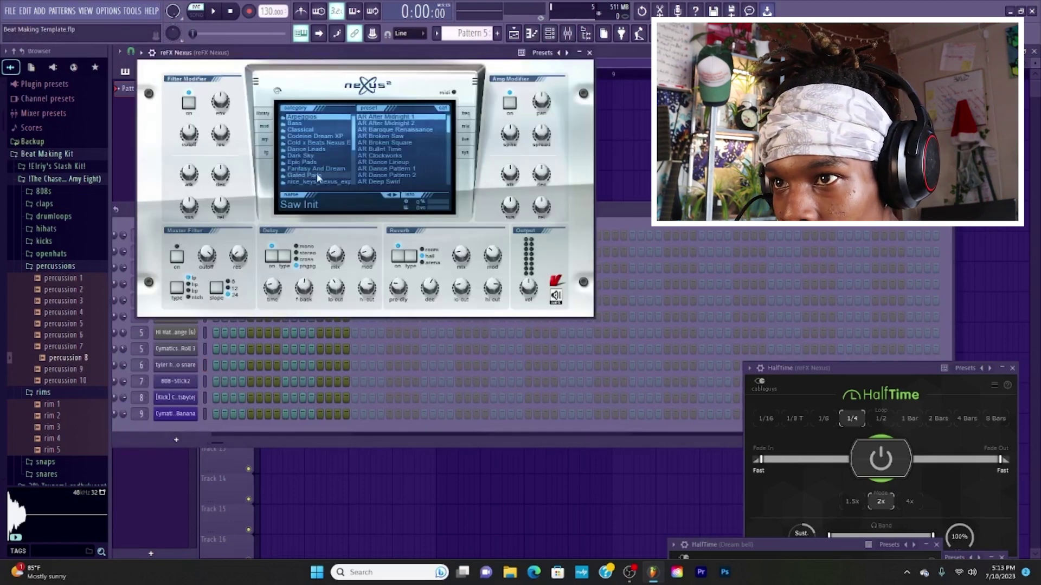
{"action": "scroll", "coordinate": [352, 151], "scroll_direction": "down", "scroll_amount": 5}
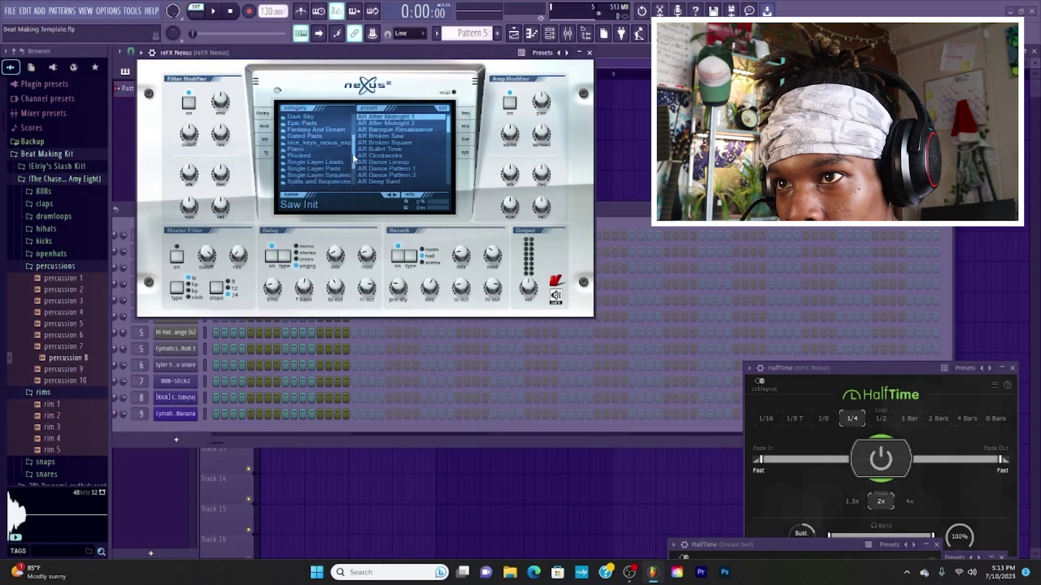
{"action": "left_click", "coordinate": [319, 143]}
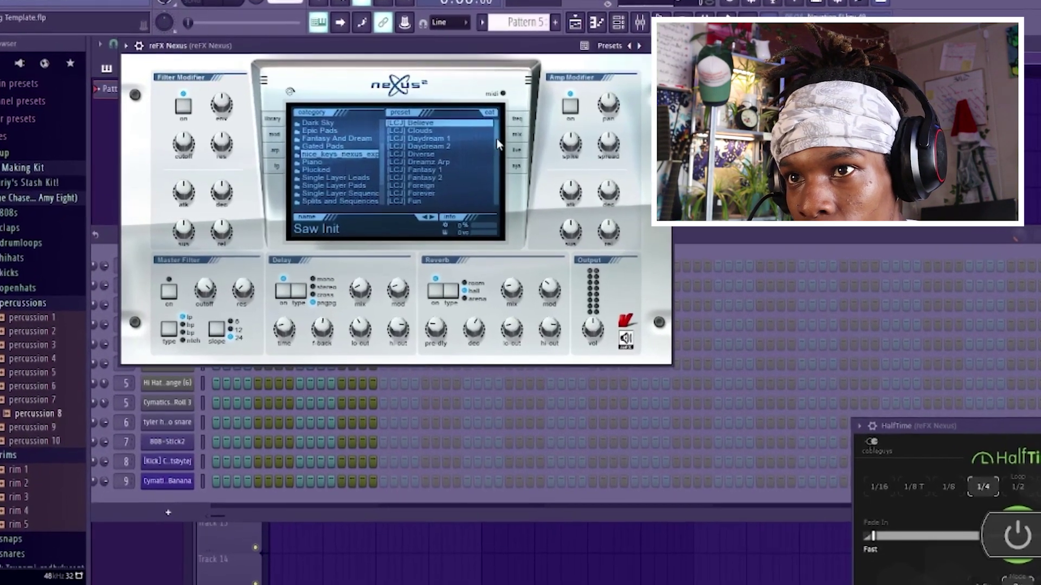
{"action": "left_click_drag", "start_coordinate": [498, 144], "coordinate": [486, 216]}
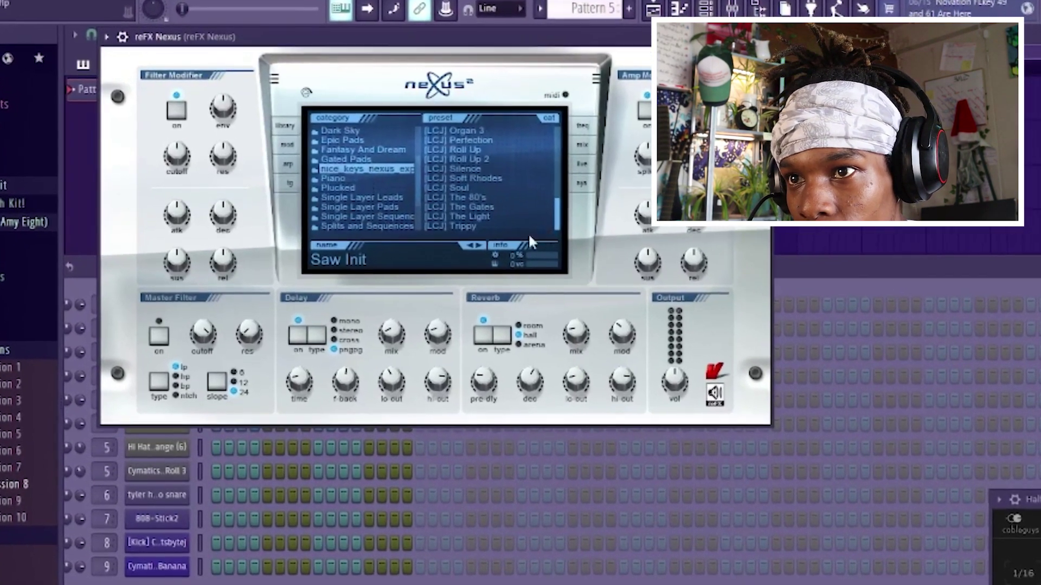
{"action": "left_click", "coordinate": [362, 149]}
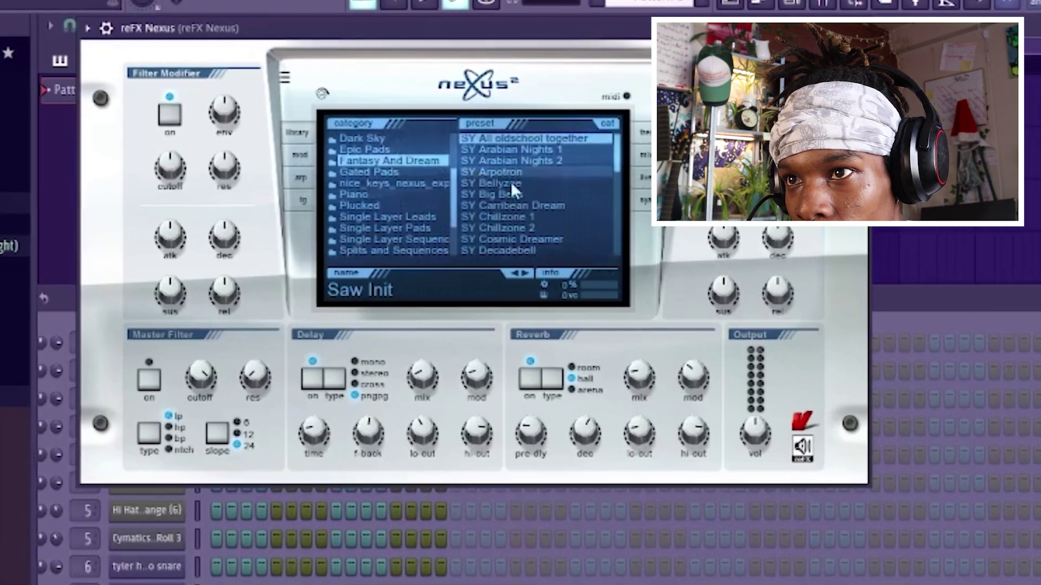
{"action": "left_click", "coordinate": [387, 217]}
{"action": "left_click", "coordinate": [540, 142]}
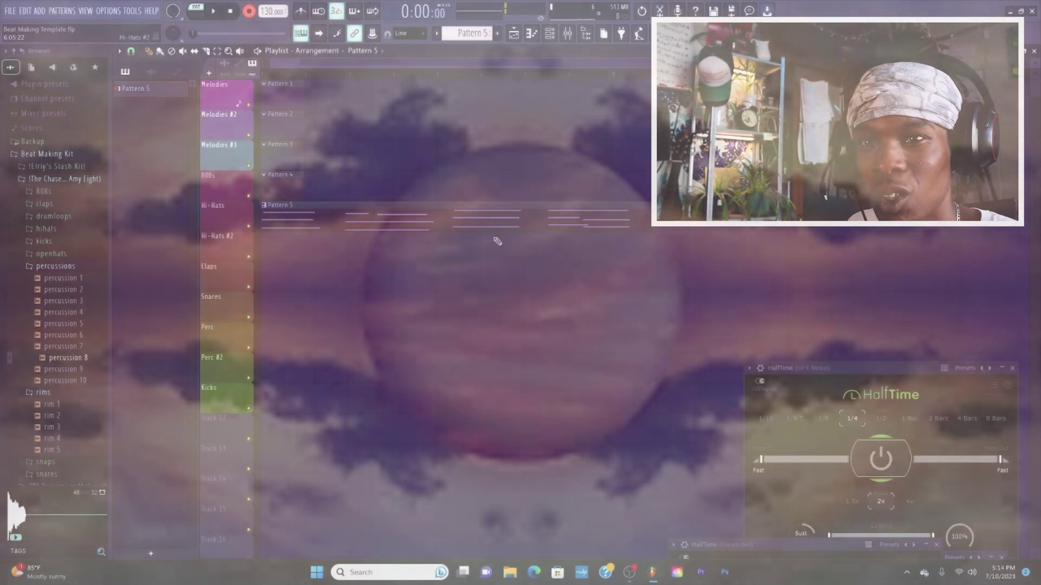
- Open Pattern 5's Nexus piano roll and duplicate the recorded eight-bar chord progression twice, filling up to bar 25
{"action": "key", "text": "space"}
{"action": "double_click", "coordinate": [491, 224]}
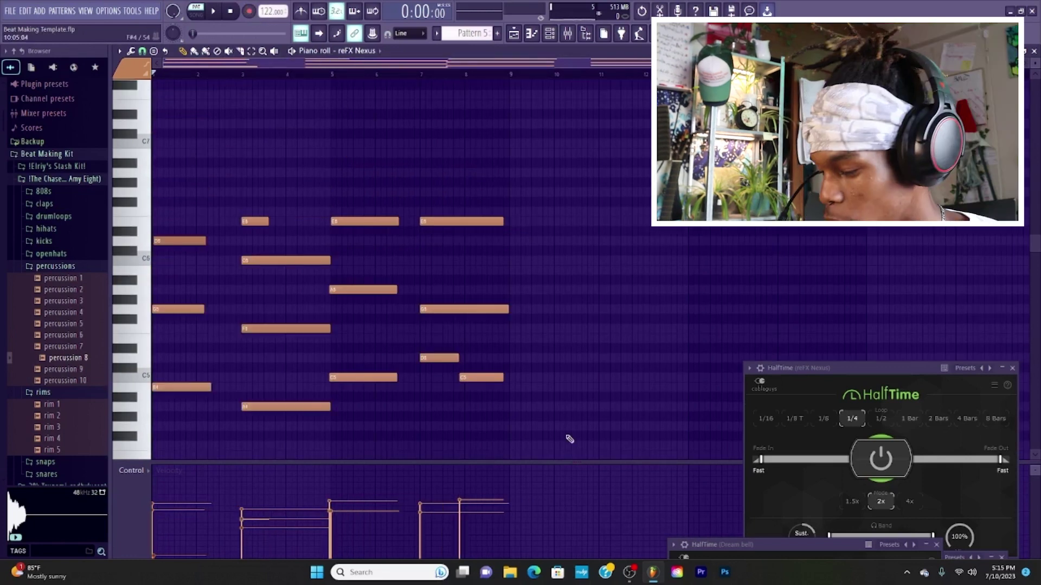
{"action": "left_click_drag", "start_coordinate": [550, 439], "coordinate": [136, 189]}
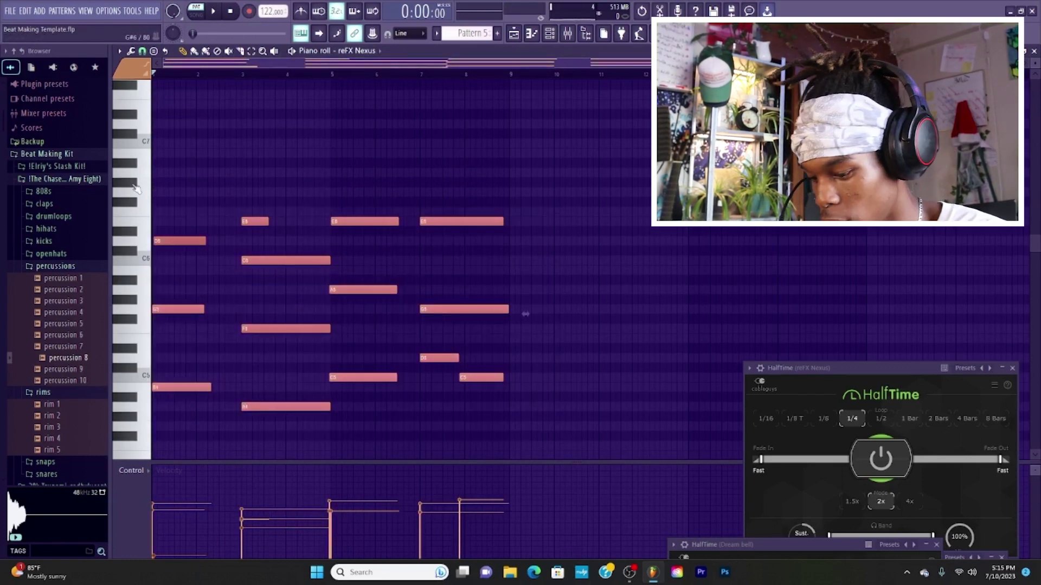
{"action": "key", "text": "ctrl+b"}
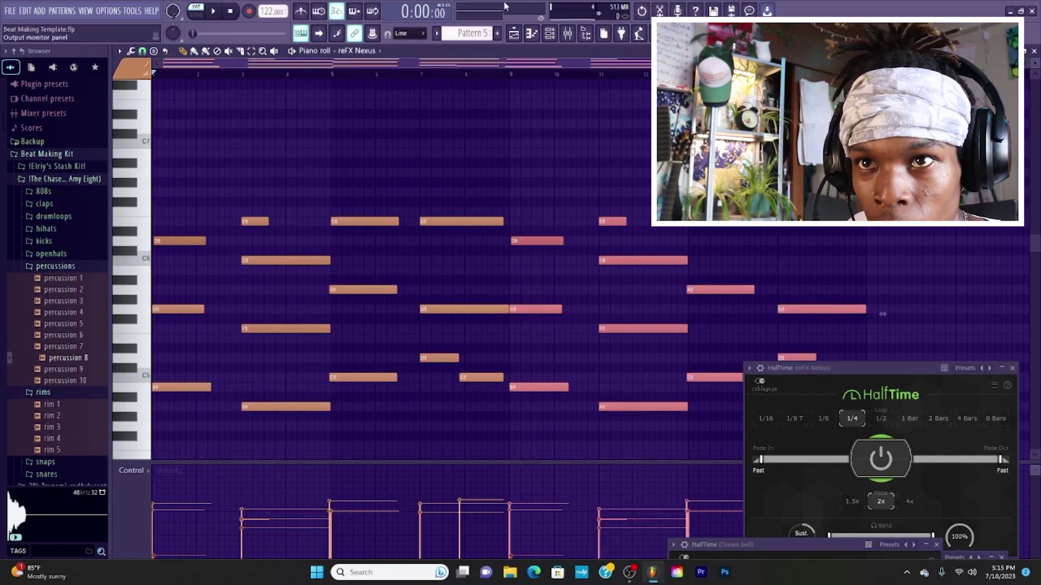
{"action": "left_click_drag", "start_coordinate": [498, 62], "coordinate": [560, 75]}
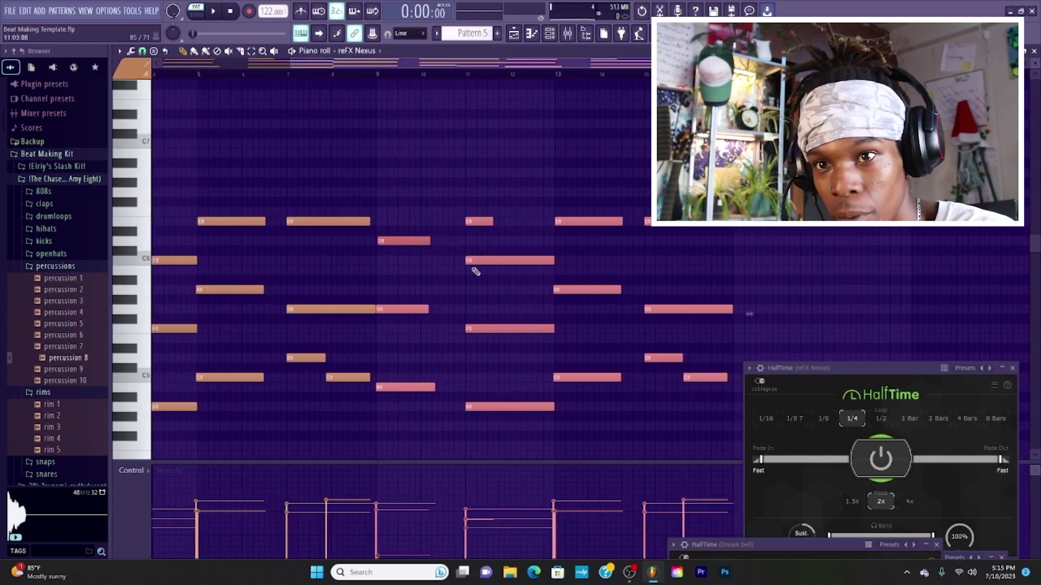
{"action": "scroll", "coordinate": [475, 271], "scroll_direction": "right", "scroll_amount": 3}
{"action": "key", "text": "ctrl+z"}
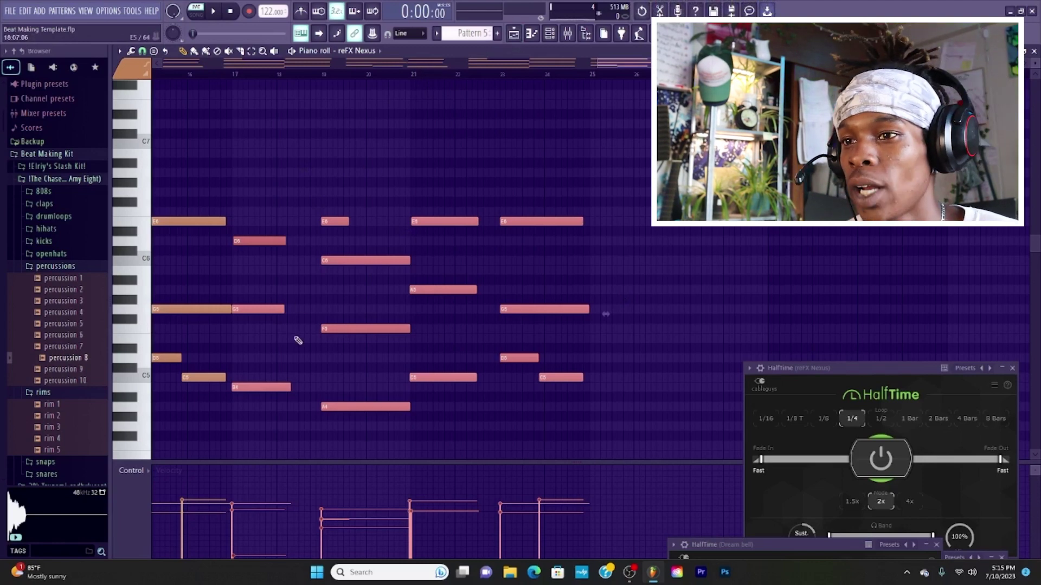
- Lower the short F#5 notes around bars 24 and 25 of the Nexus melody to F5 and return to the playlist
{"action": "left_click", "coordinate": [513, 34]}
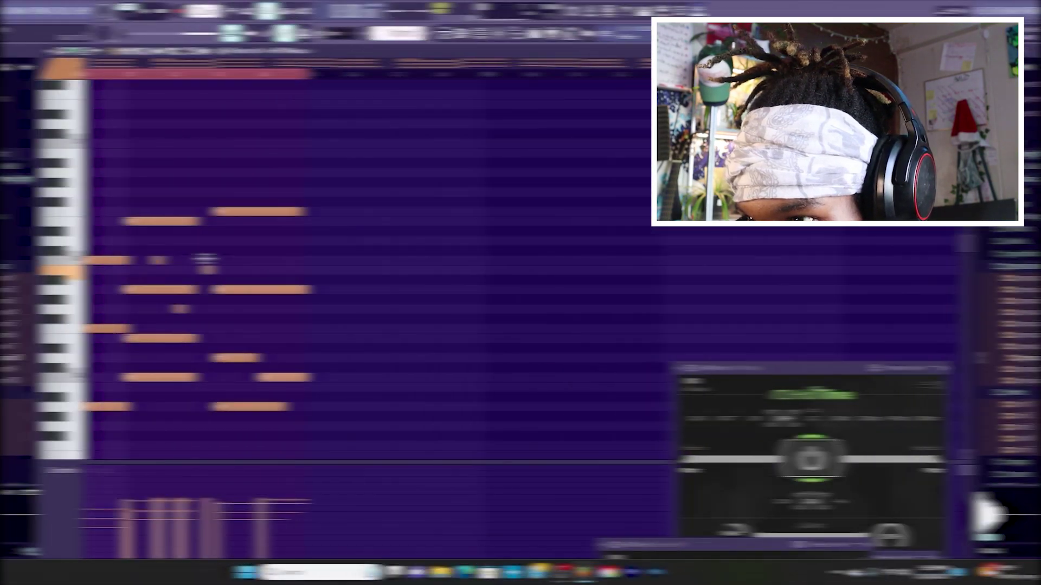
{"action": "left_click", "coordinate": [322, 260]}
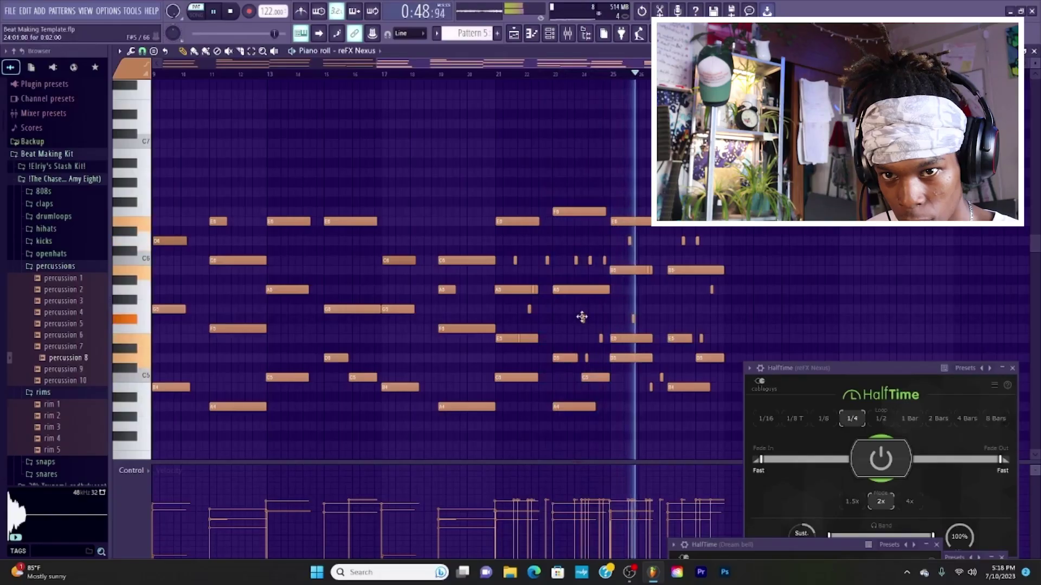
{"action": "right_click", "coordinate": [583, 318]}
{"action": "left_click_drag", "start_coordinate": [632, 319], "coordinate": [632, 329]}
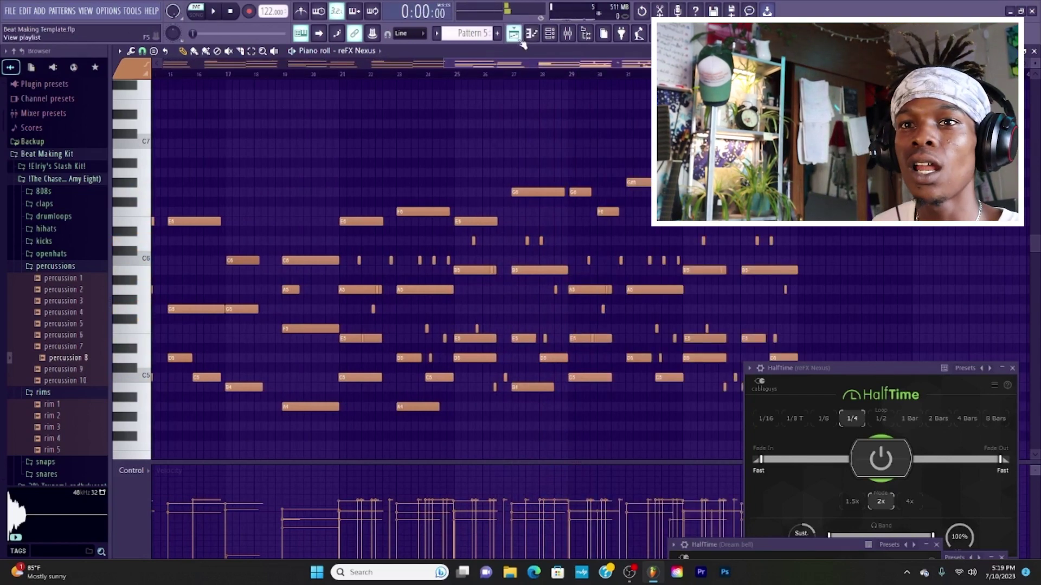
{"action": "left_click", "coordinate": [518, 39]}
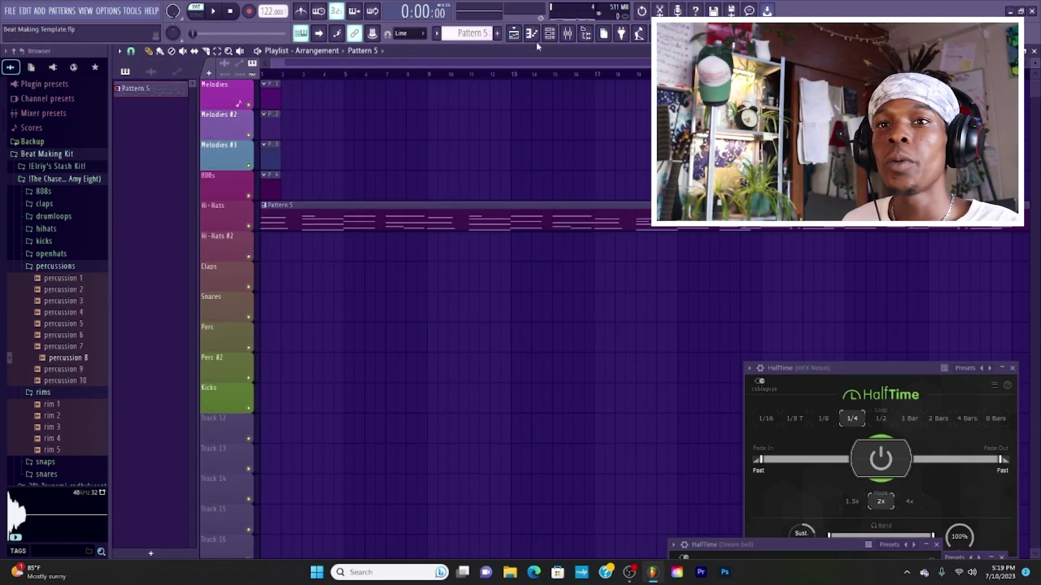
- Open the Guitar Harmonics channel and record a melody with it in Pattern 4
{"action": "left_click", "coordinate": [539, 35]}
{"action": "left_click", "coordinate": [559, 40]}
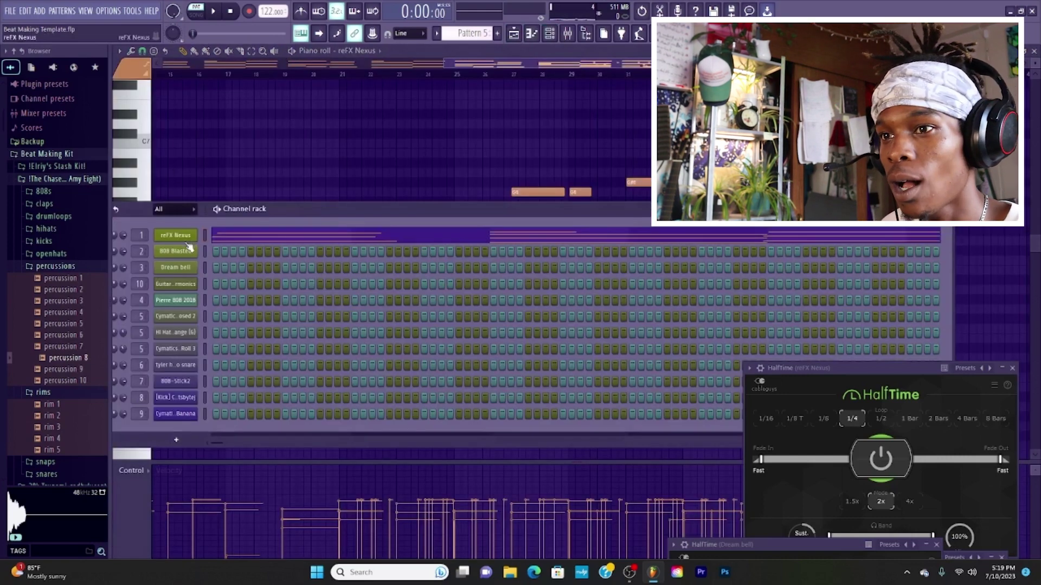
{"action": "left_click", "coordinate": [176, 284]}
{"action": "key", "text": "F6"}
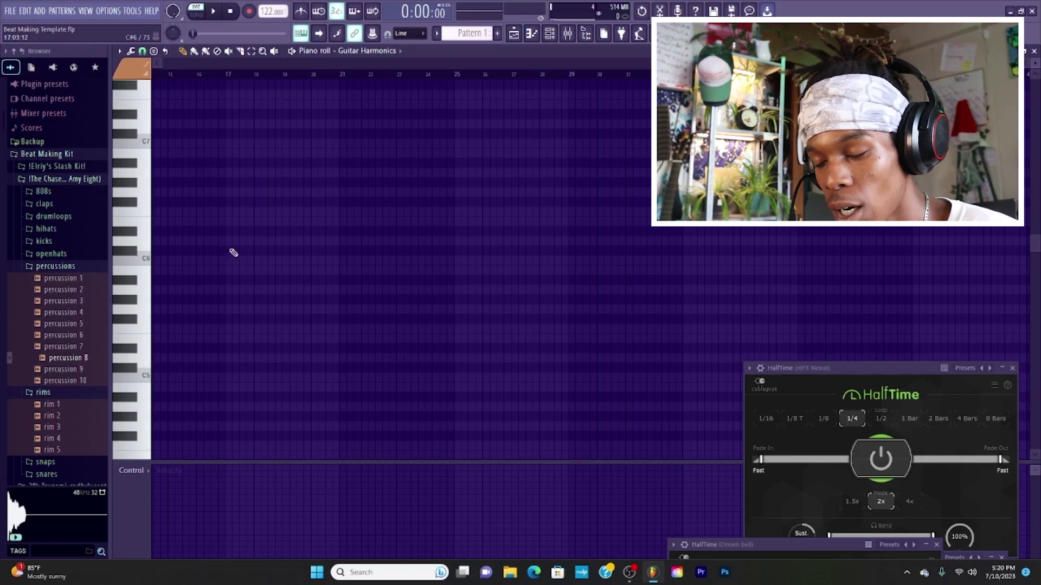
{"action": "scroll", "coordinate": [239, 253], "scroll_direction": "down", "scroll_amount": 3}
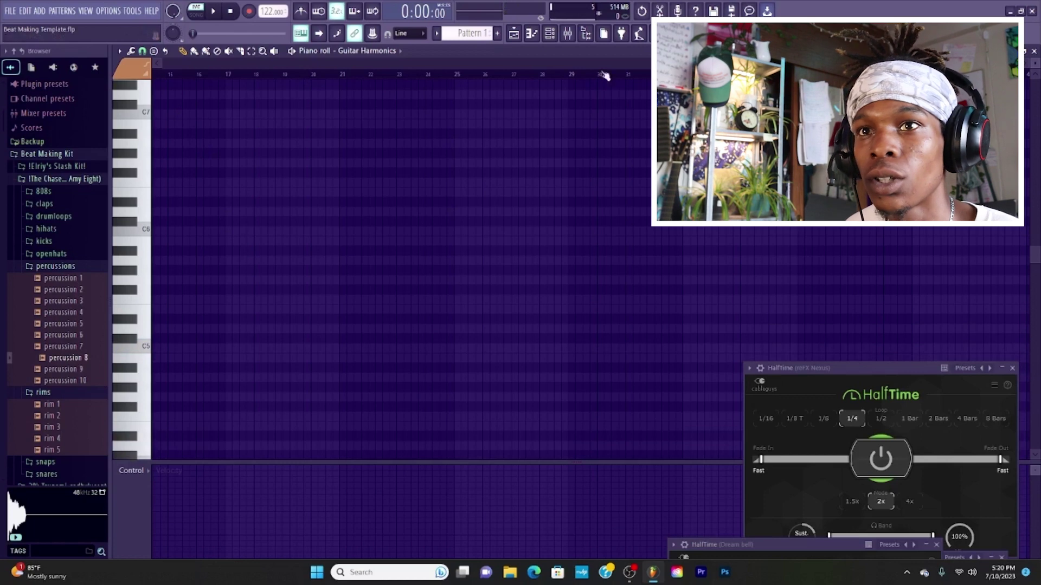
{"action": "left_click", "coordinate": [523, 33]}
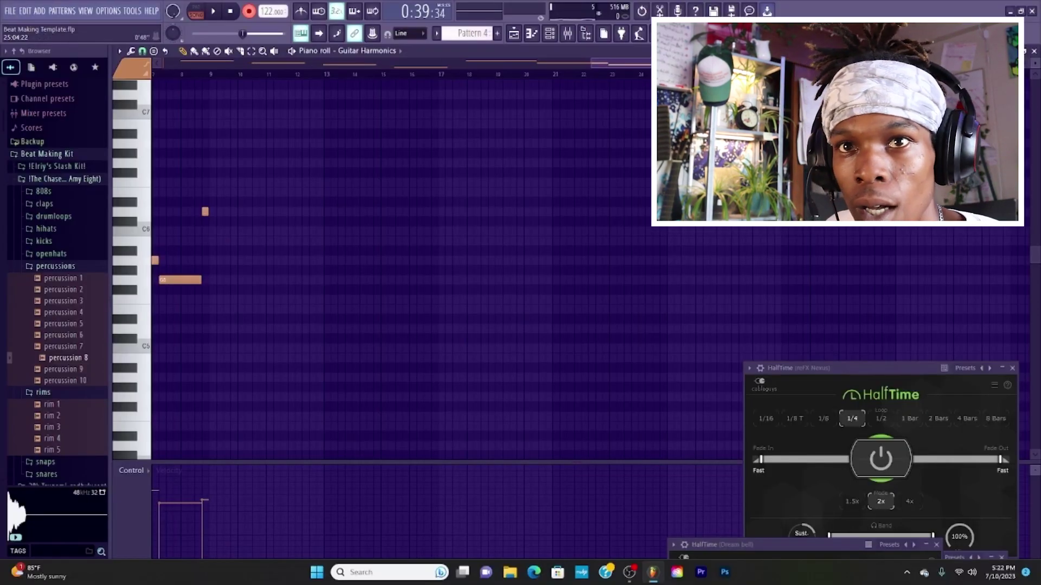
- Review the recorded Guitar Harmonics notes and play the arrangement from bar 21
{"action": "scroll", "coordinate": [345, 89], "scroll_direction": "left", "scroll_amount": 5}
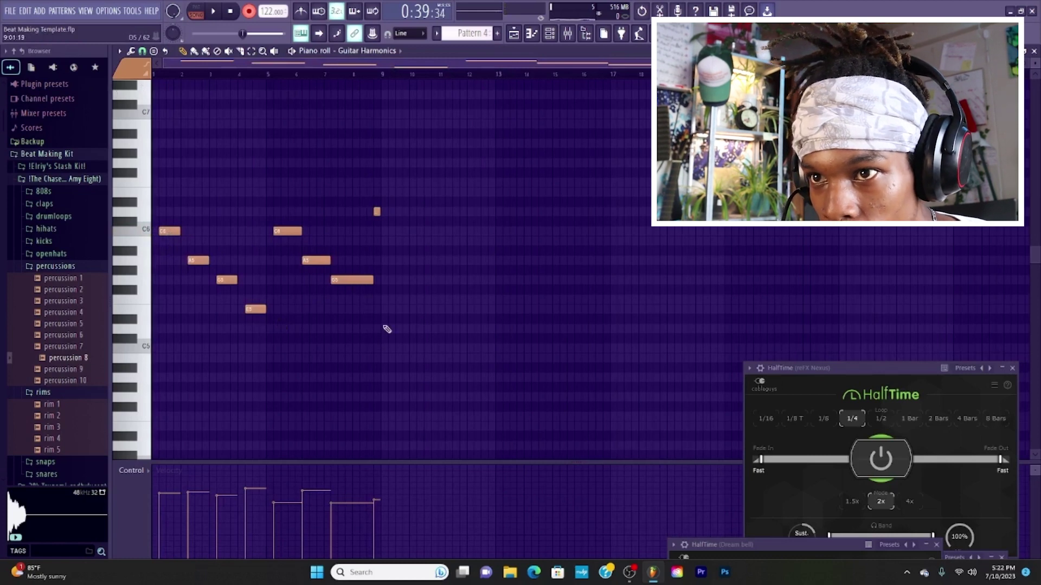
{"action": "left_click", "coordinate": [513, 34]}
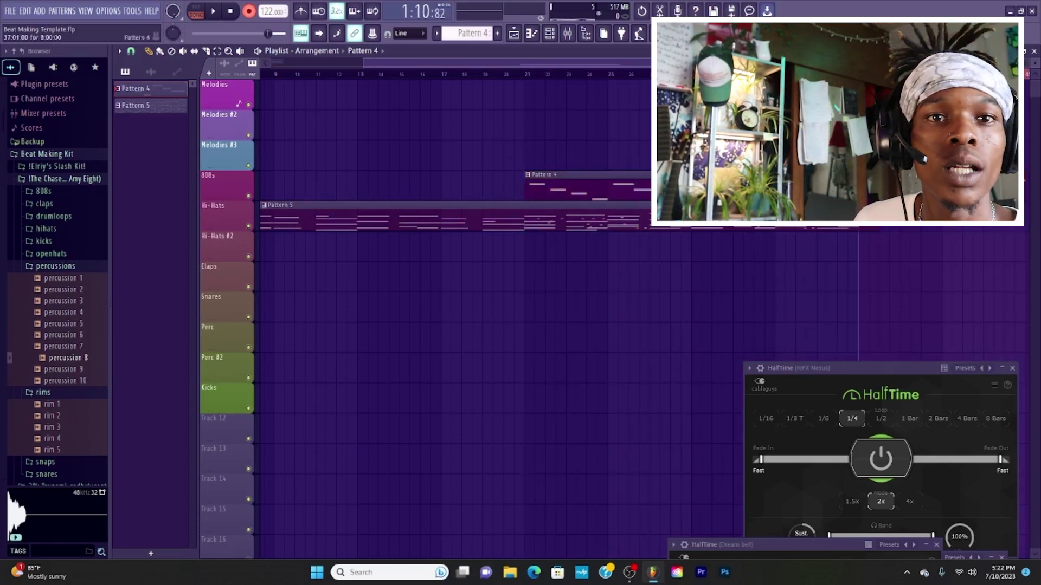
{"action": "left_click", "coordinate": [534, 80]}
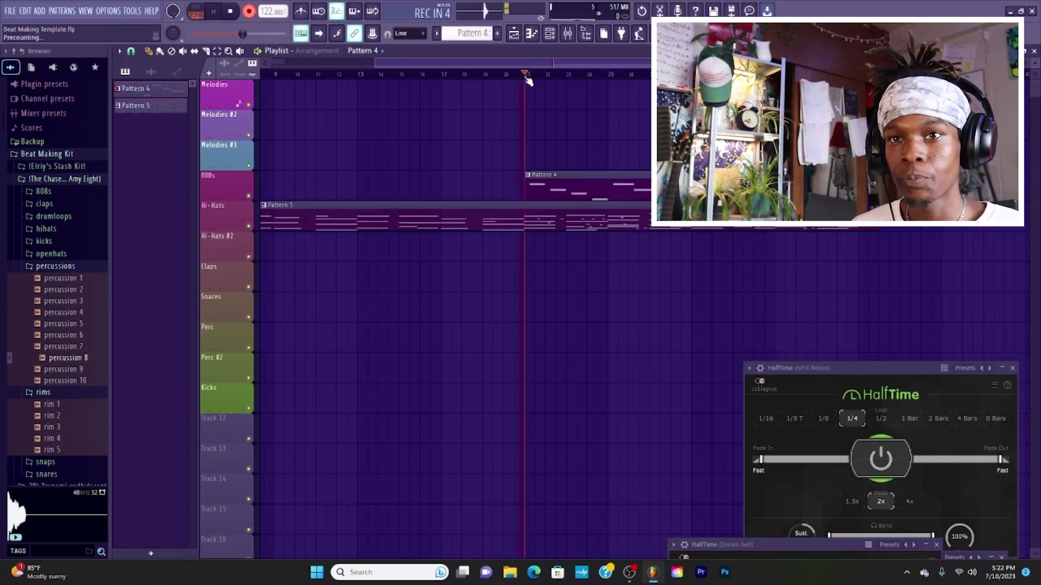
{"action": "key", "text": "space"}
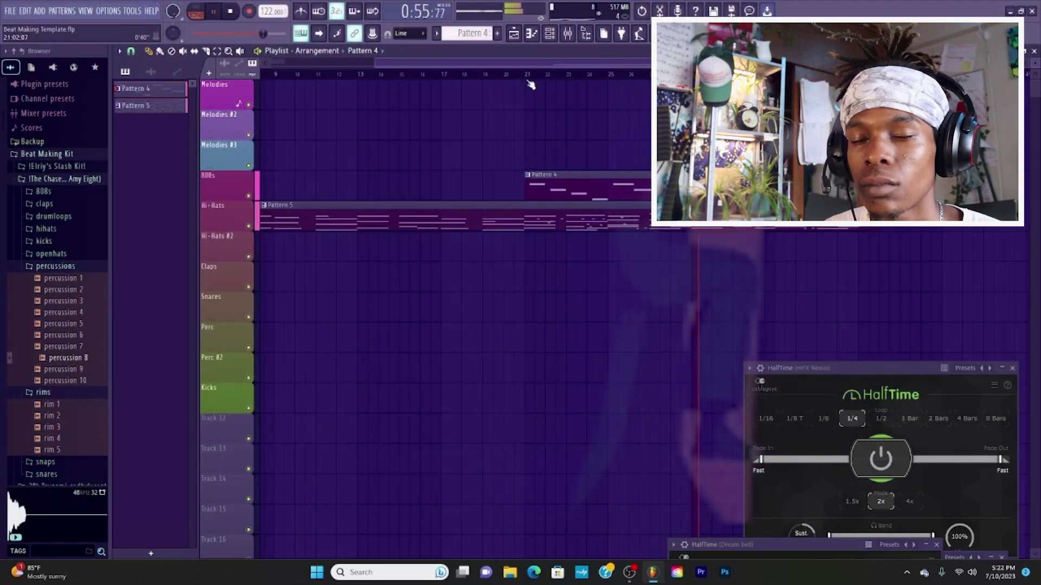
{"action": "key", "text": "space"}
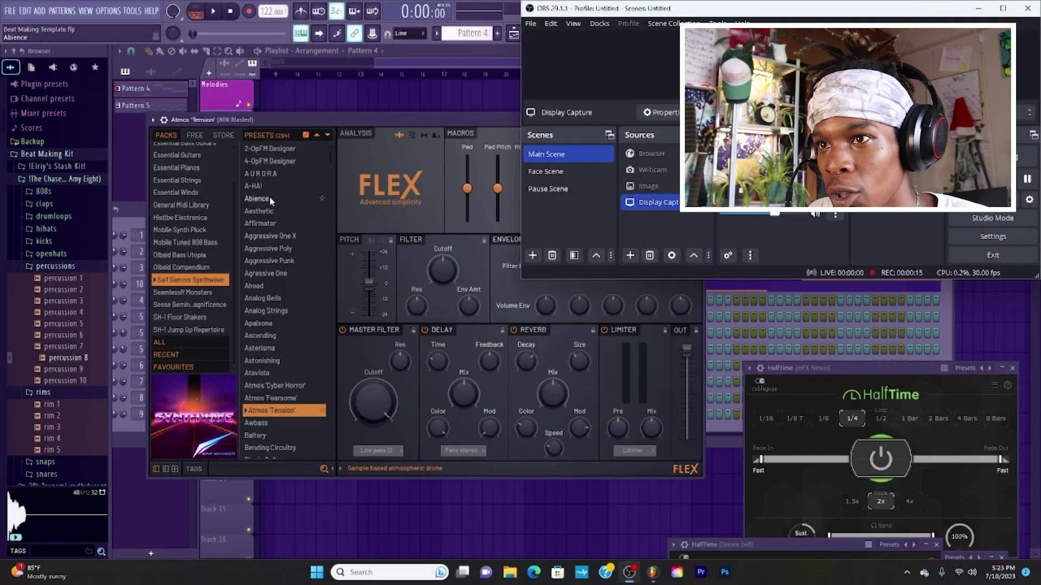
- Load the Abience preset in FLEX on the 808 Blasted channel and record chords with it in Pattern 1
{"action": "left_click", "coordinate": [270, 198]}
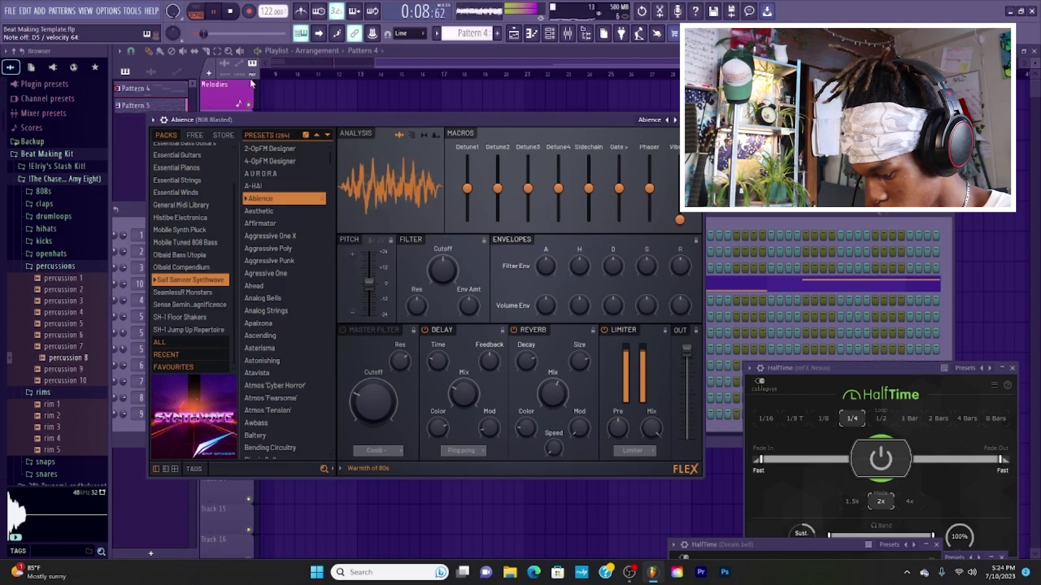
{"action": "key", "text": "space"}
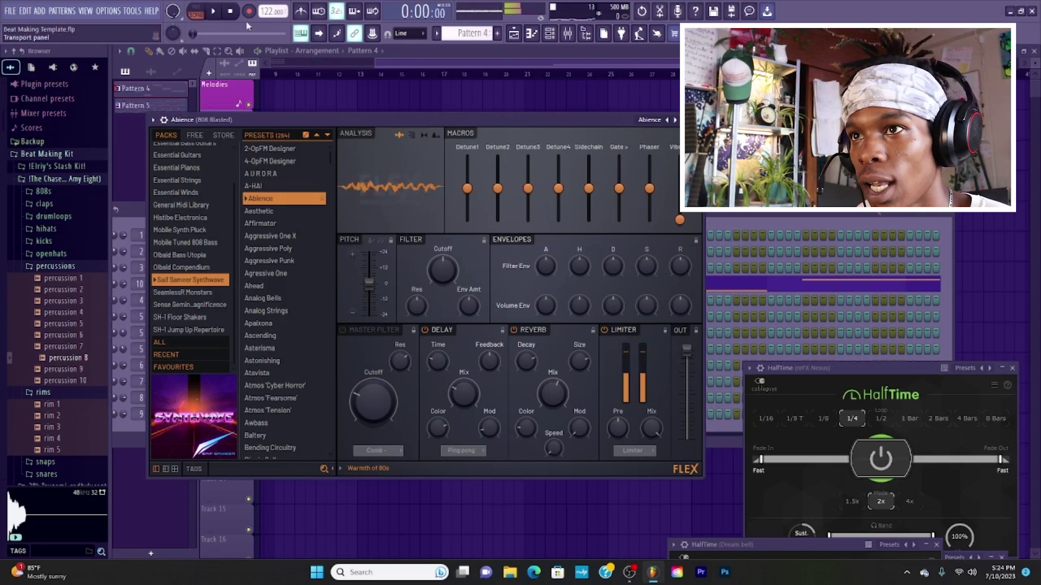
{"action": "left_click", "coordinate": [412, 53]}
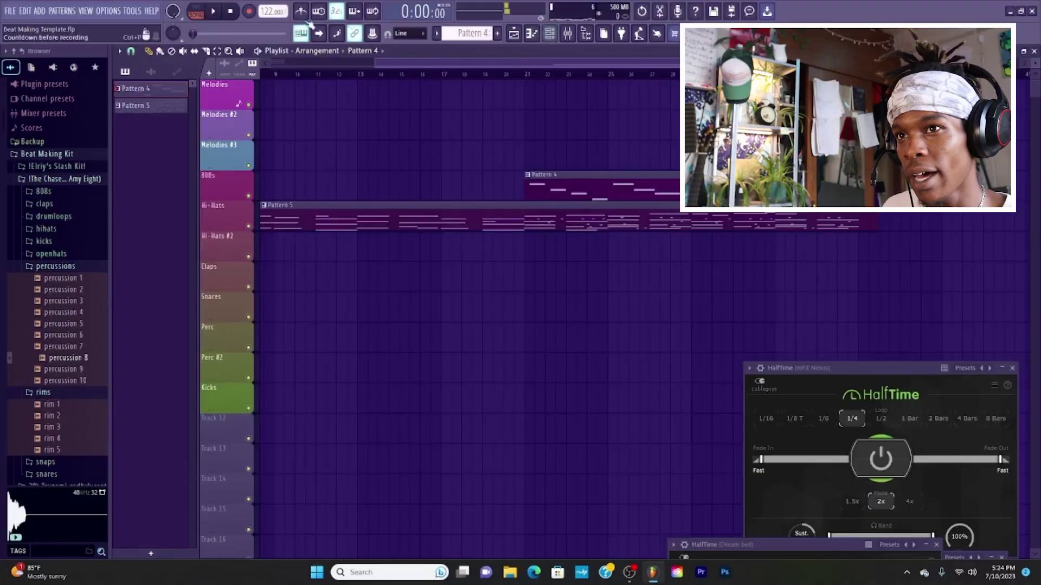
{"action": "key", "text": "F9"}
{"action": "key", "text": "space"}
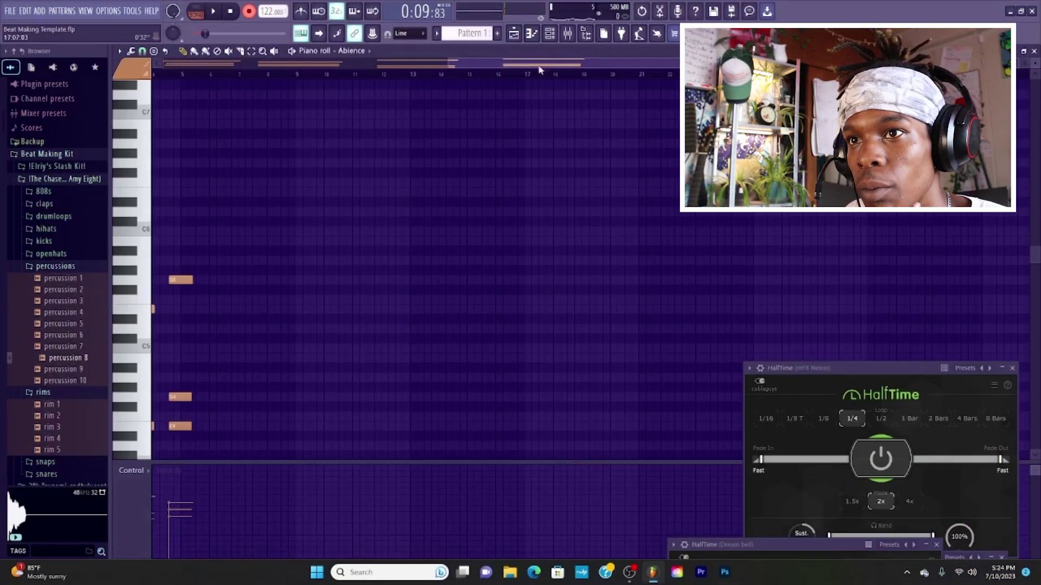
- Stretch the Abience chords to end at about bar 19, and shift the third and fourth chords earlier to about bars 9 and 13
{"action": "left_click_drag", "start_coordinate": [293, 231], "coordinate": [683, 230]}
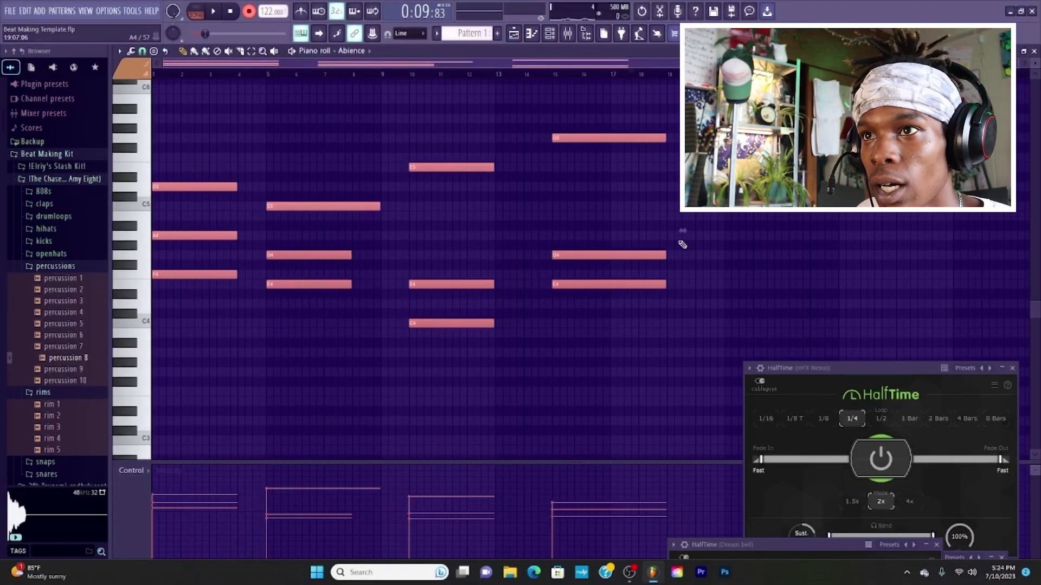
{"action": "left_click_drag", "start_coordinate": [437, 167], "coordinate": [408, 167]}
{"action": "left_click_drag", "start_coordinate": [583, 315], "coordinate": [561, 106]}
{"action": "left_click_drag", "start_coordinate": [581, 284], "coordinate": [523, 285]}
{"action": "left_click_drag", "start_coordinate": [554, 136], "coordinate": [519, 136]}
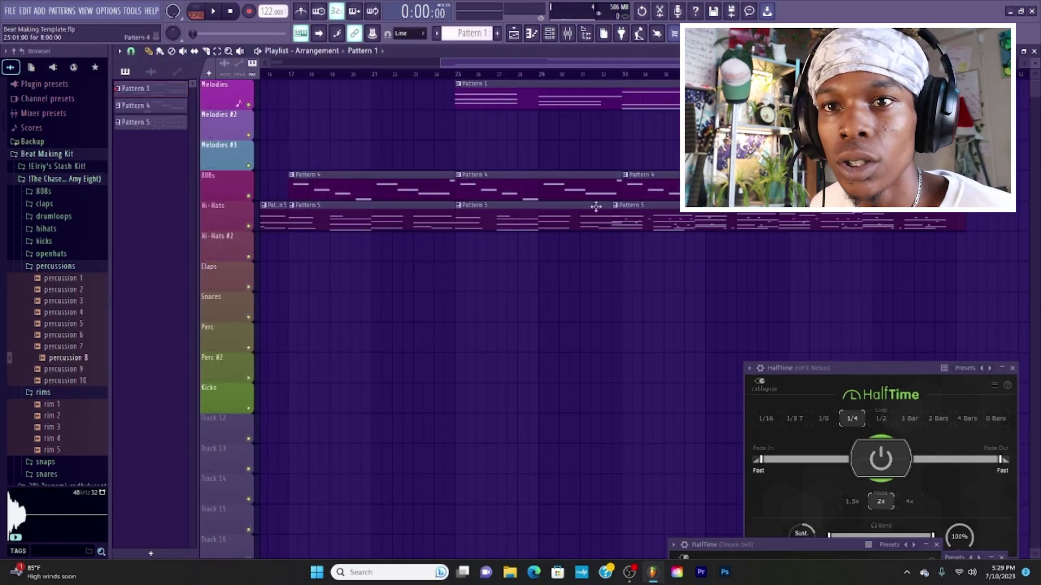
- Align the last Pattern 5 clip on the Hi-Hats track and the Pattern 1 clip on the Melodies track to start at bar 33
{"action": "left_click_drag", "start_coordinate": [655, 219], "coordinate": [662, 221]}
{"action": "left_click_drag", "start_coordinate": [626, 103], "coordinate": [814, 164]}
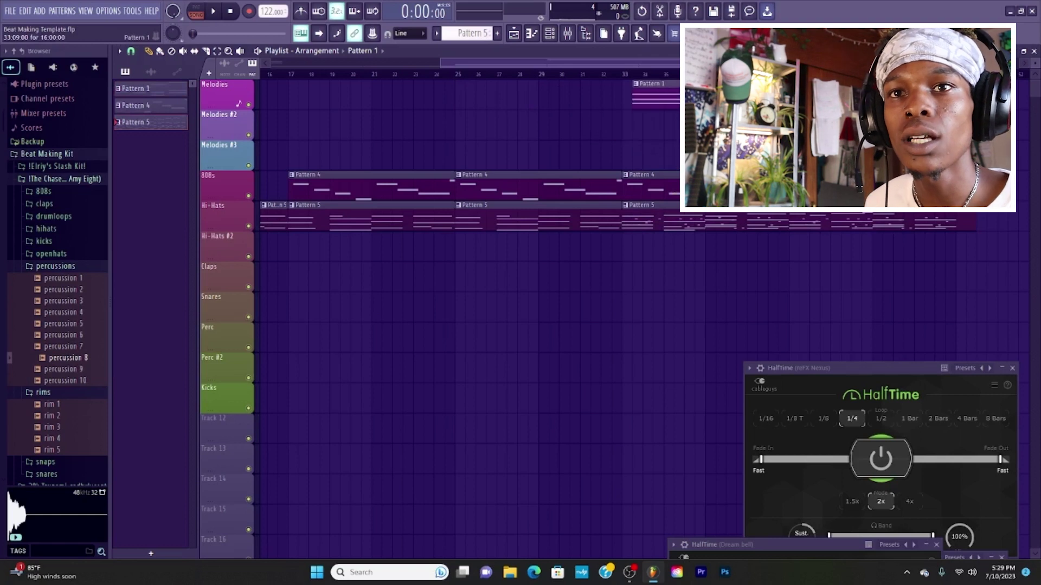
{"action": "left_click_drag", "start_coordinate": [754, 124], "coordinate": [763, 125]}
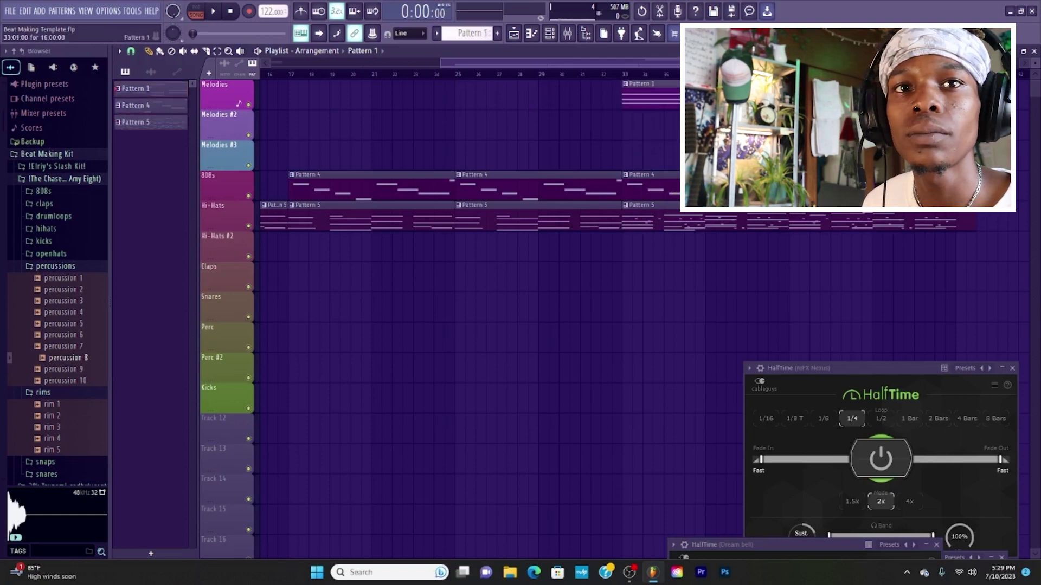
- Audition the percussion samples in the Beat Making Kit and load percussion 10 onto the last channel of the Channel rack
{"action": "scroll", "coordinate": [525, 197], "scroll_direction": "left", "scroll_amount": 5}
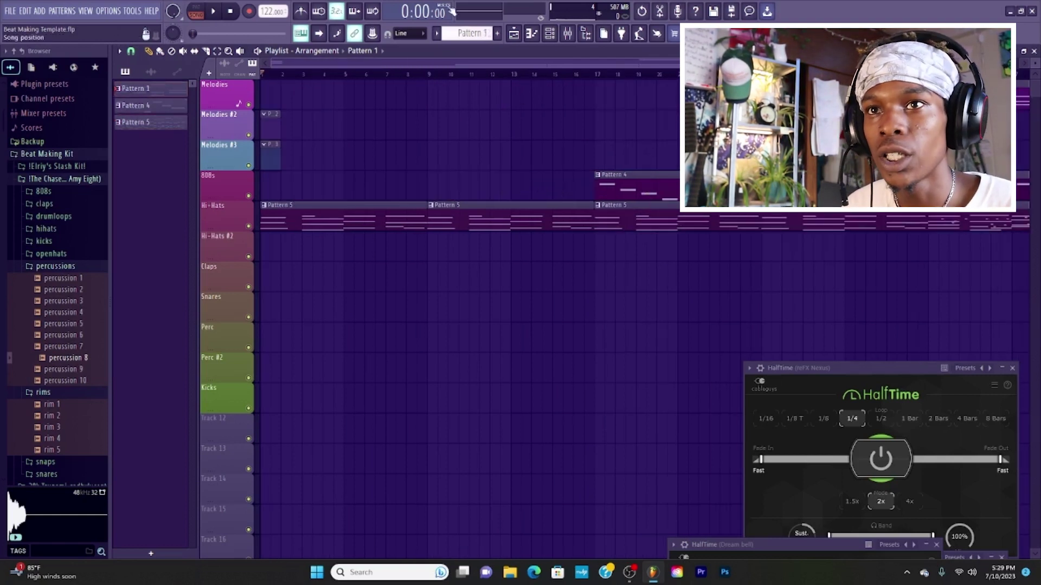
{"action": "left_click", "coordinate": [539, 41]}
{"action": "left_click", "coordinate": [551, 34]}
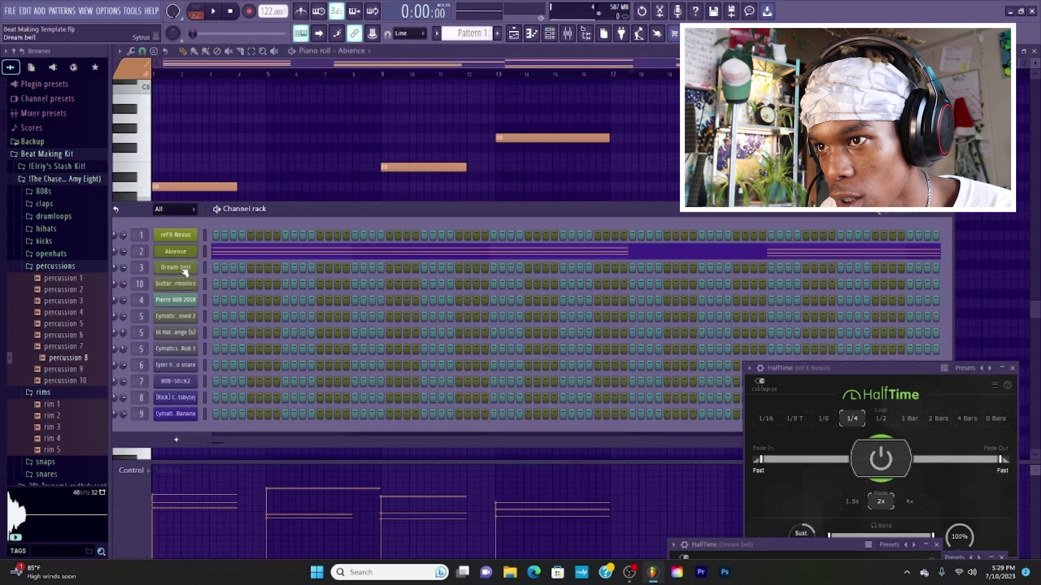
{"action": "left_click", "coordinate": [68, 346]}
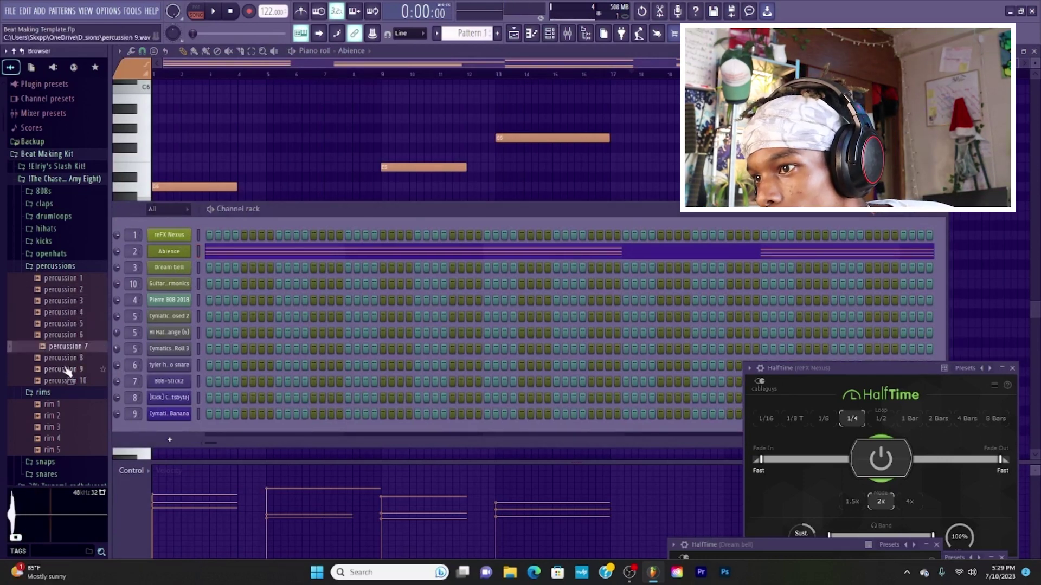
{"action": "key", "text": "Down"}
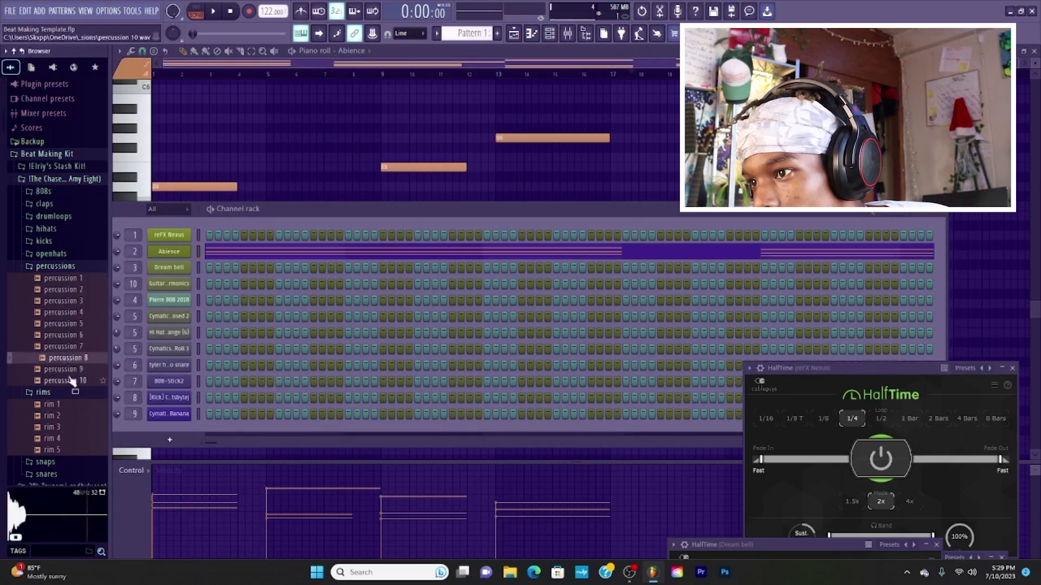
{"action": "left_click", "coordinate": [70, 380]}
{"action": "left_click_drag", "start_coordinate": [70, 381], "coordinate": [168, 414]}
{"action": "key", "text": "space"}
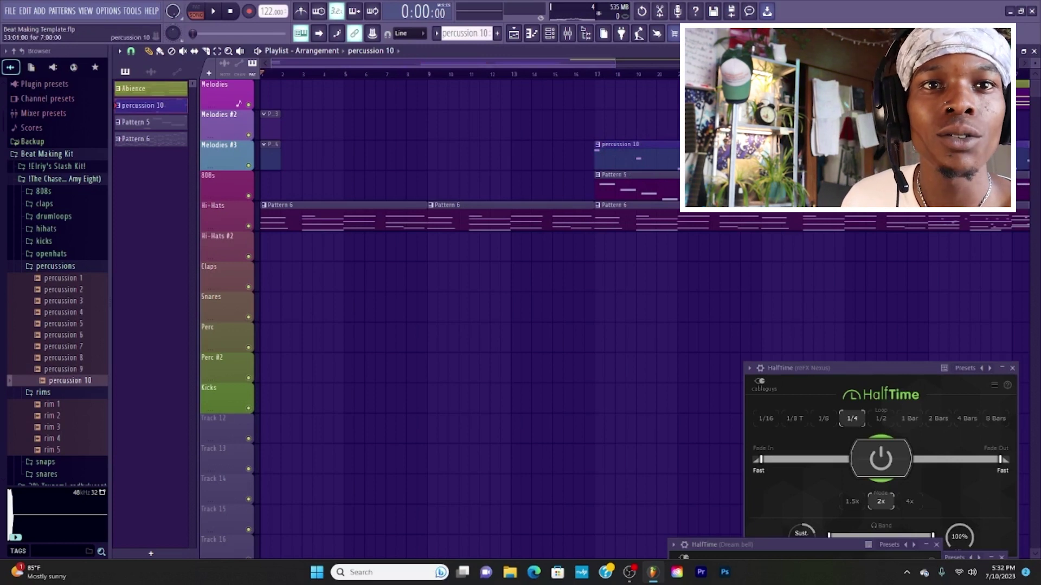
- Duplicate the Pattern 6 clip that starts at bar 33 and place the copy on the Hi-Hats #2 track at bar 49
{"action": "left_click_drag", "start_coordinate": [569, 64], "coordinate": [651, 64]}
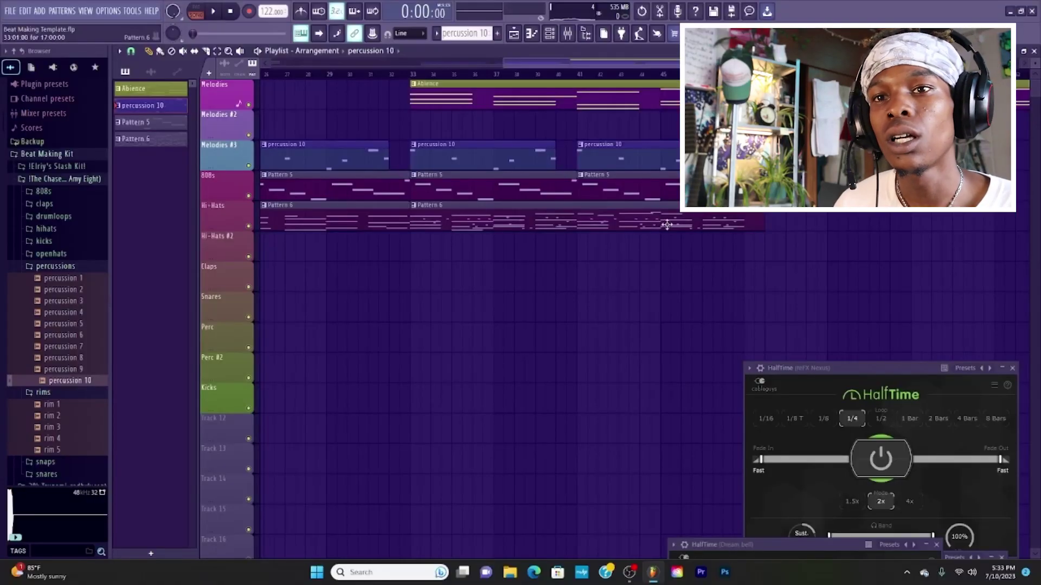
{"action": "left_click_drag", "start_coordinate": [667, 224], "coordinate": [588, 216]}
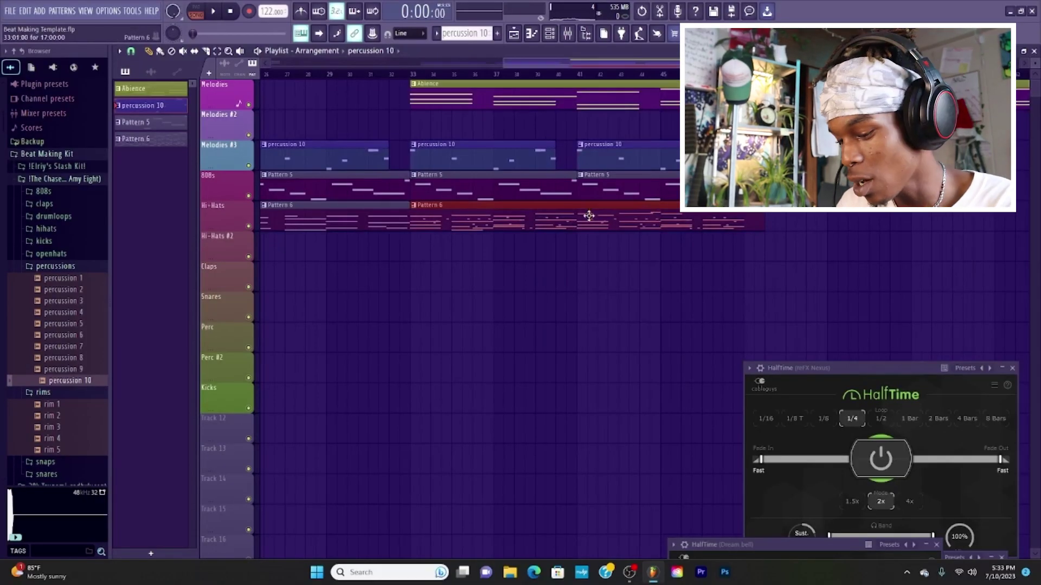
{"action": "key", "text": "ctrl+b"}
{"action": "scroll", "coordinate": [666, 195], "scroll_direction": "right", "scroll_amount": 3}
{"action": "left_click_drag", "start_coordinate": [629, 211], "coordinate": [607, 244]}
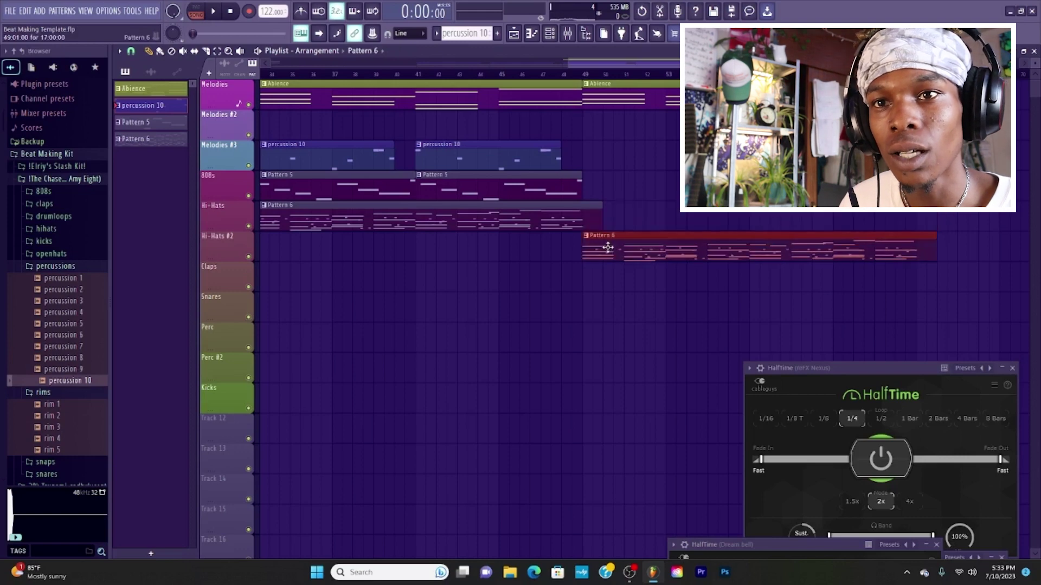
- While the arrangement plays, delete the last percussion 10 clip on Melodies #3 and add a Pattern 5 clip on the 808s track at bar 49
{"action": "key", "text": "space"}
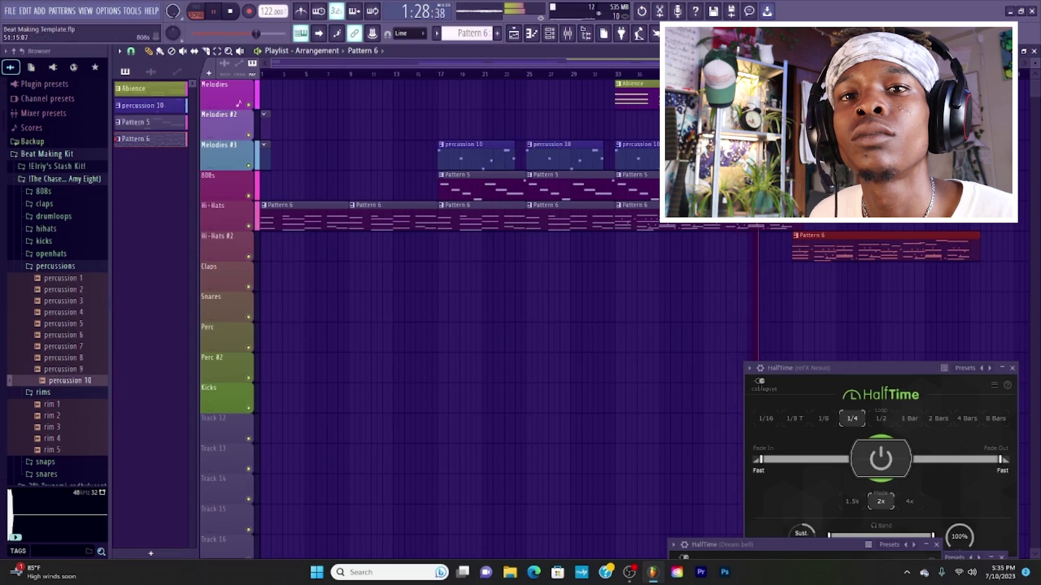
{"action": "scroll", "coordinate": [478, 157], "scroll_direction": "right", "scroll_amount": 5}
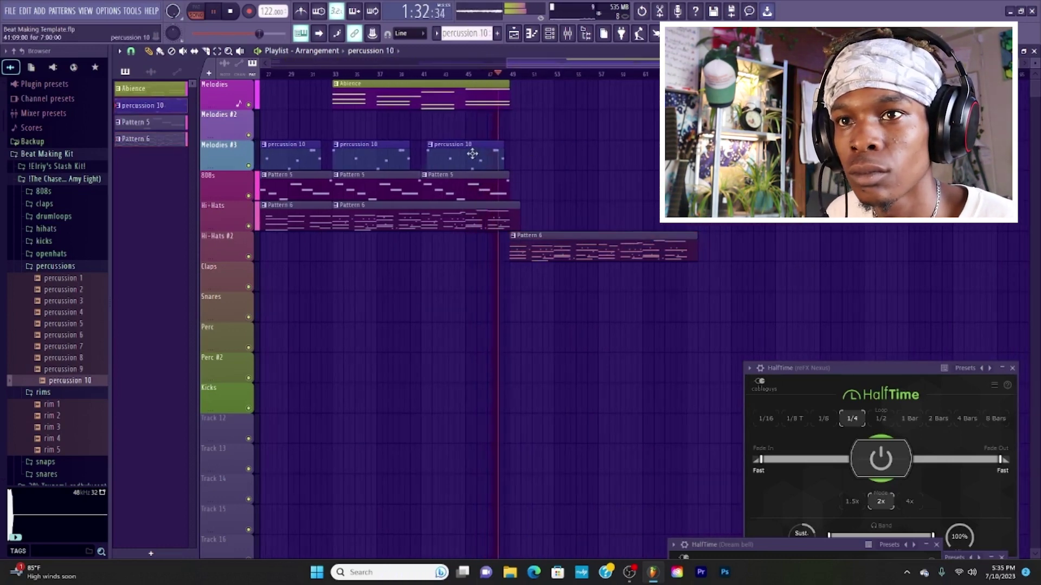
{"action": "right_click", "coordinate": [472, 157]}
{"action": "left_click", "coordinate": [520, 187]}
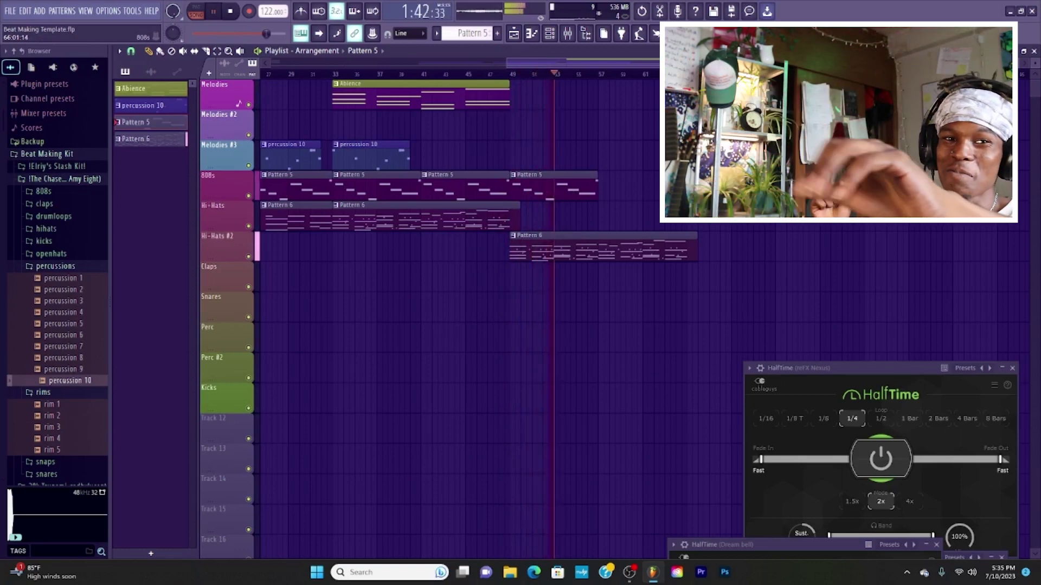
{"action": "key", "text": "space"}
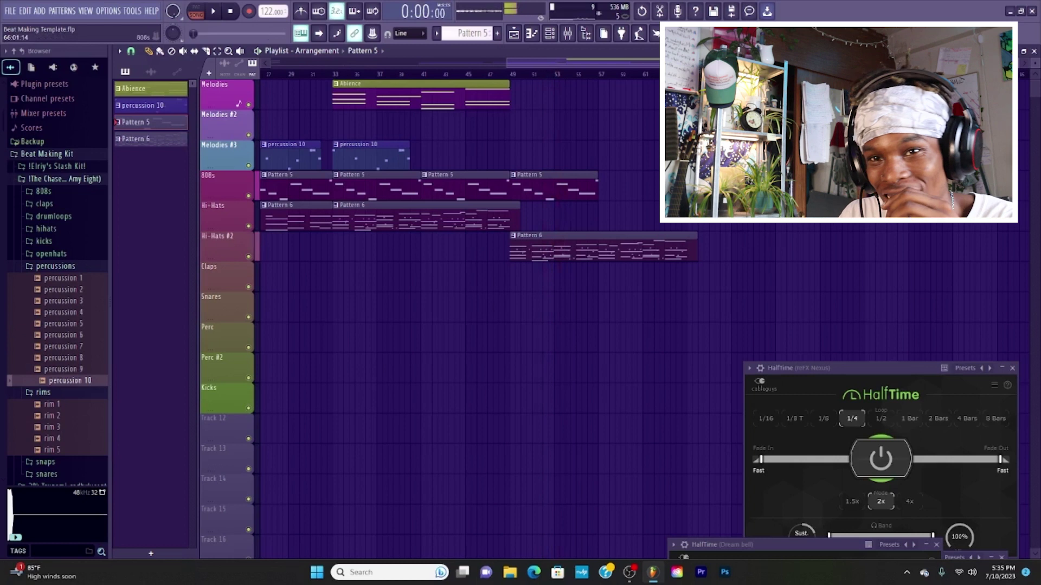